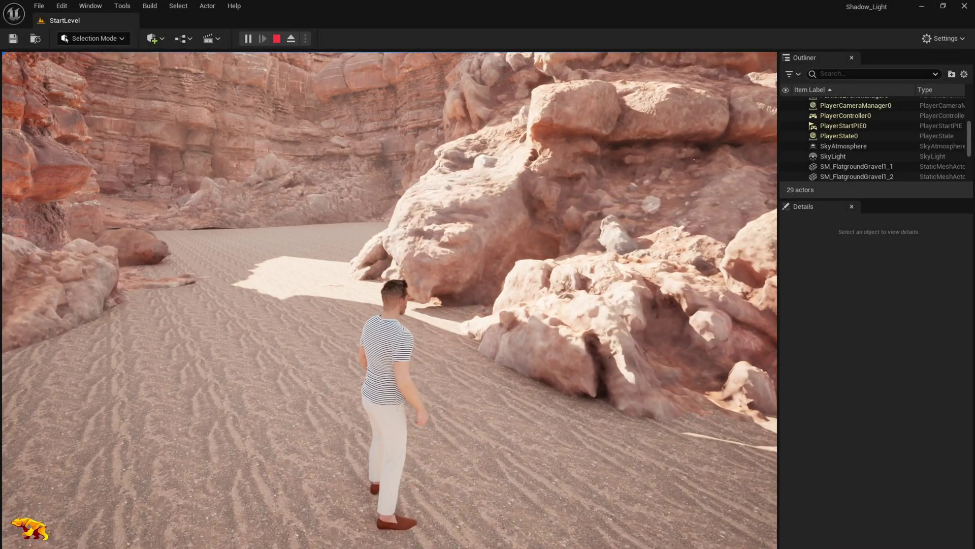
Run the character toward the canyon rocks to test their collision, and end the play session
{"action": "key", "text": "w"}
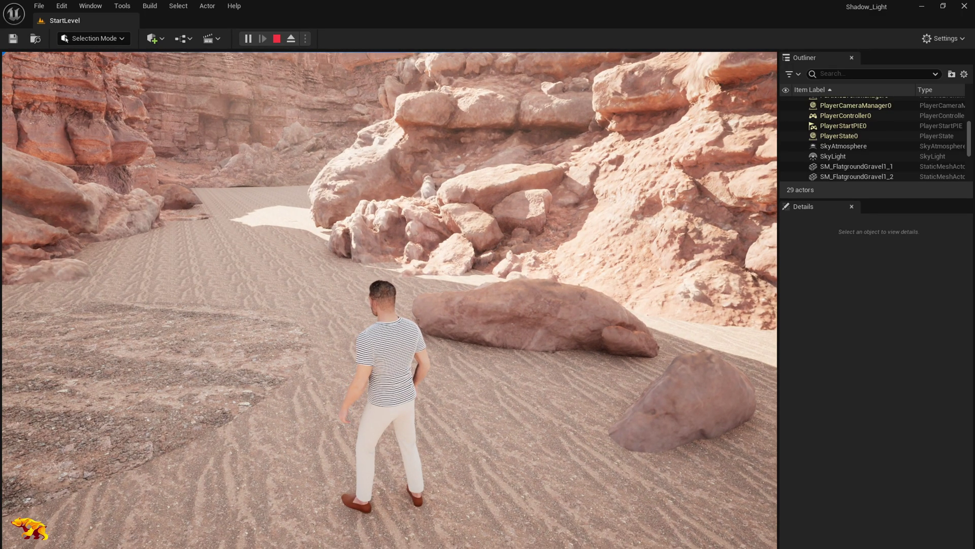
{"action": "key", "text": "Escape"}
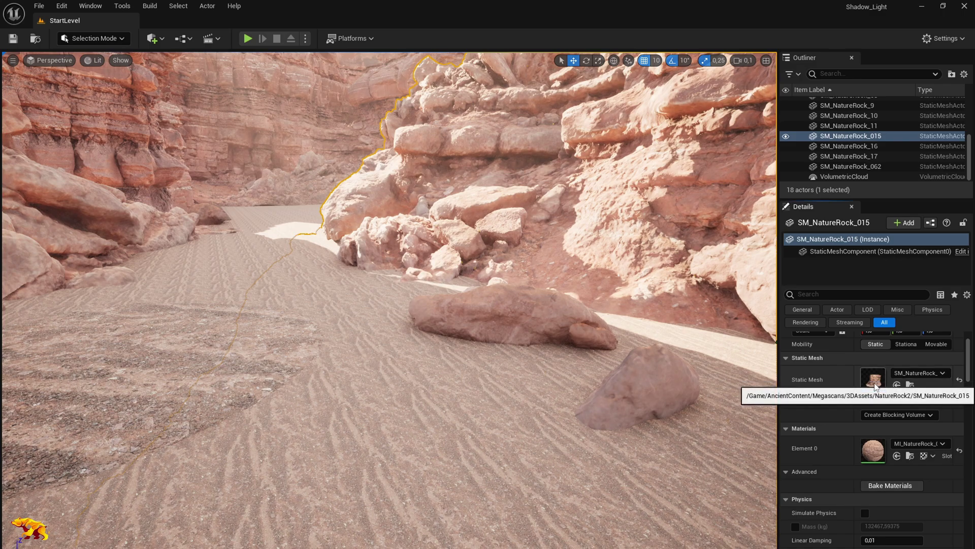
Open the SM_NatureRock_015 static mesh for editing and display its simple collision
{"action": "double_click", "coordinate": [874, 385]}
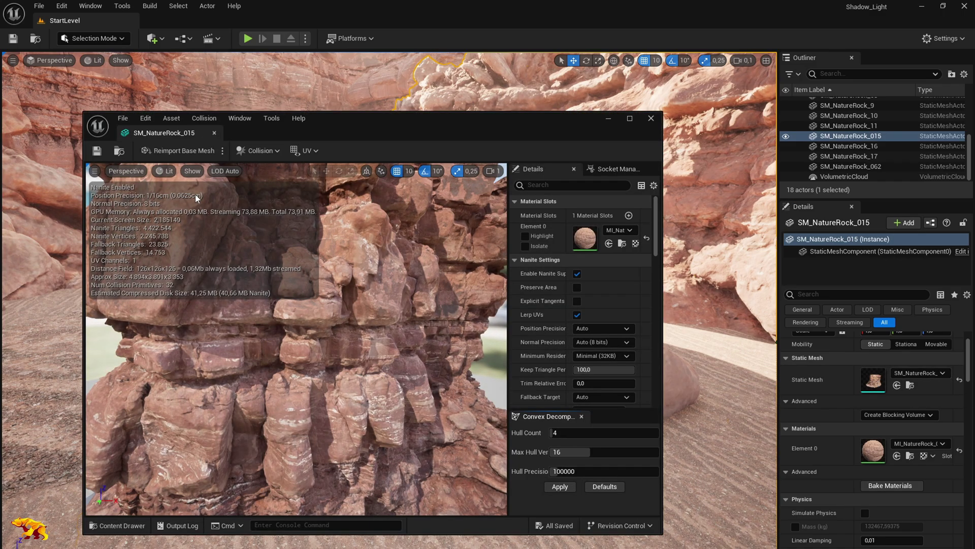
{"action": "left_click", "coordinate": [192, 171]}
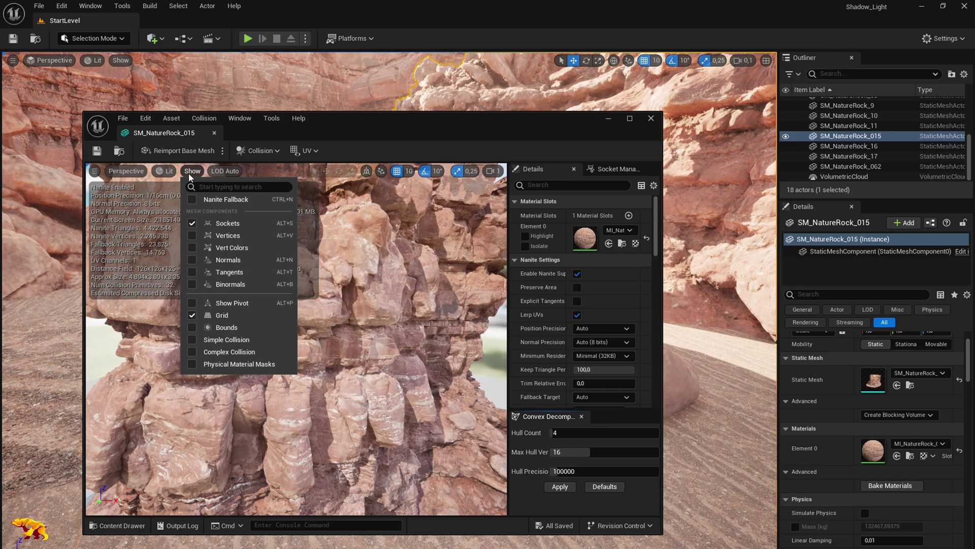
{"action": "left_click", "coordinate": [218, 343]}
{"action": "scroll", "coordinate": [256, 360], "scroll_direction": "down", "scroll_amount": 7}
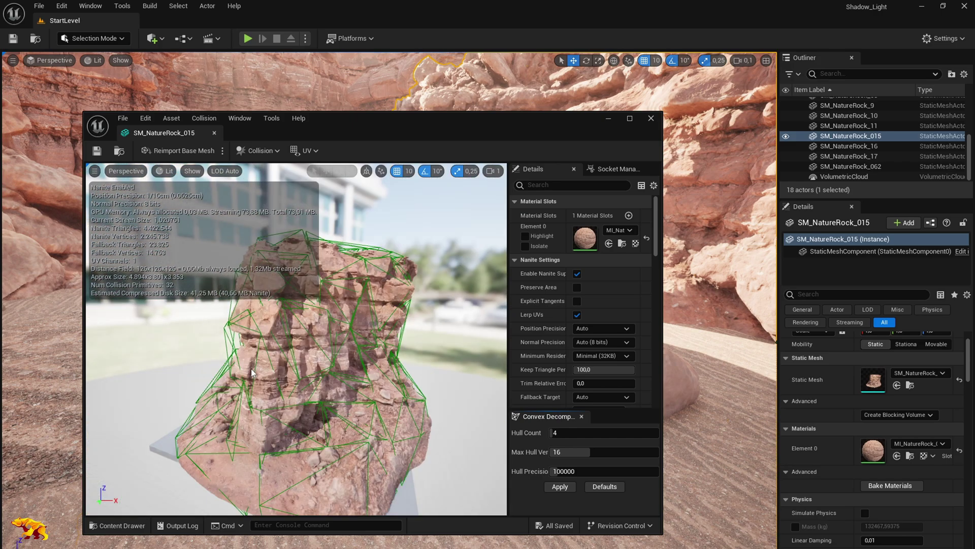
Examine how closely the simple collision hulls follow the rock's surface along its sides and base
{"action": "scroll", "coordinate": [251, 384], "scroll_direction": "up", "scroll_amount": 2}
{"action": "left_click_drag", "start_coordinate": [225, 394], "coordinate": [206, 402]}
{"action": "scroll", "coordinate": [265, 399], "scroll_direction": "up", "scroll_amount": 4}
{"action": "scroll", "coordinate": [255, 400], "scroll_direction": "up", "scroll_amount": 4}
{"action": "scroll", "coordinate": [250, 406], "scroll_direction": "up", "scroll_amount": 3}
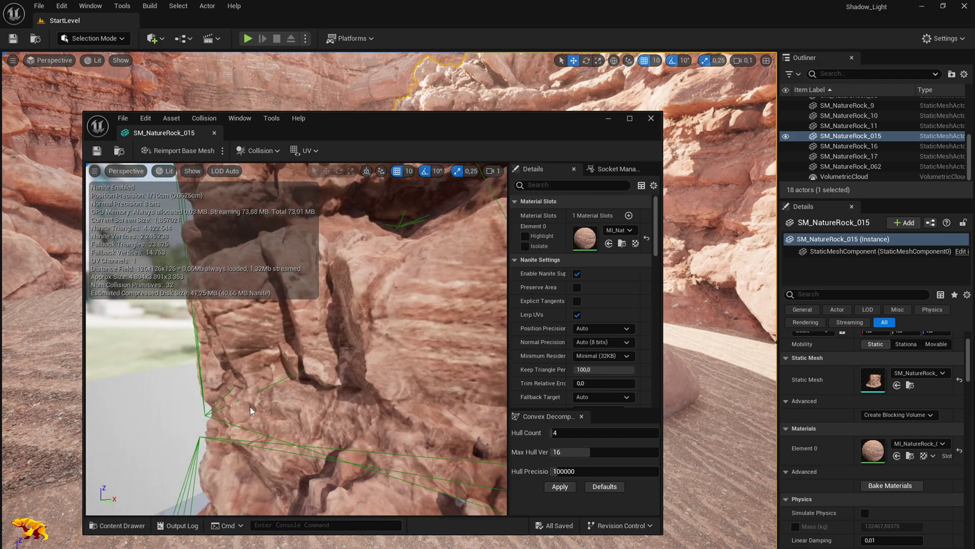
{"action": "scroll", "coordinate": [249, 410], "scroll_direction": "up", "scroll_amount": 4}
{"action": "scroll", "coordinate": [269, 419], "scroll_direction": "down", "scroll_amount": 1}
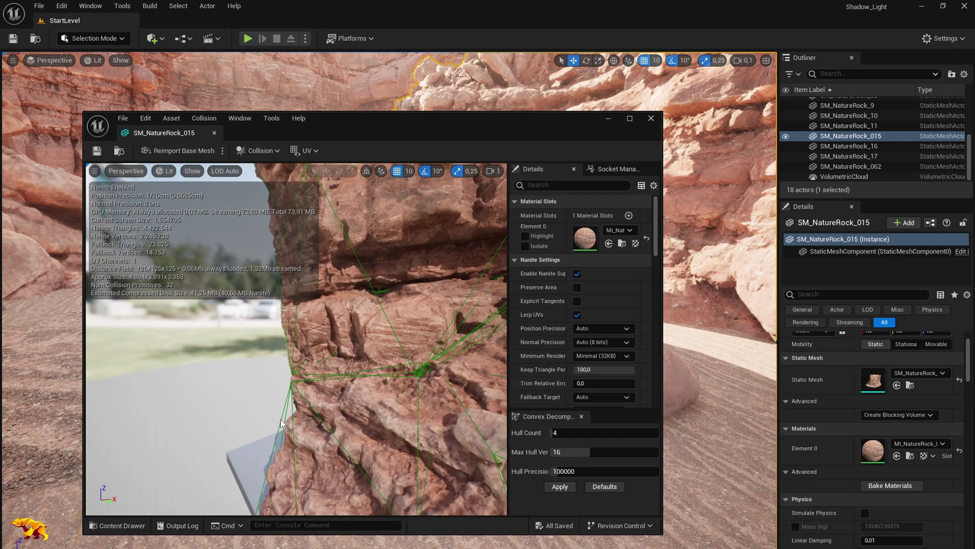
{"action": "left_click_drag", "start_coordinate": [286, 420], "coordinate": [271, 420]}
{"action": "scroll", "coordinate": [300, 419], "scroll_direction": "down", "scroll_amount": 2}
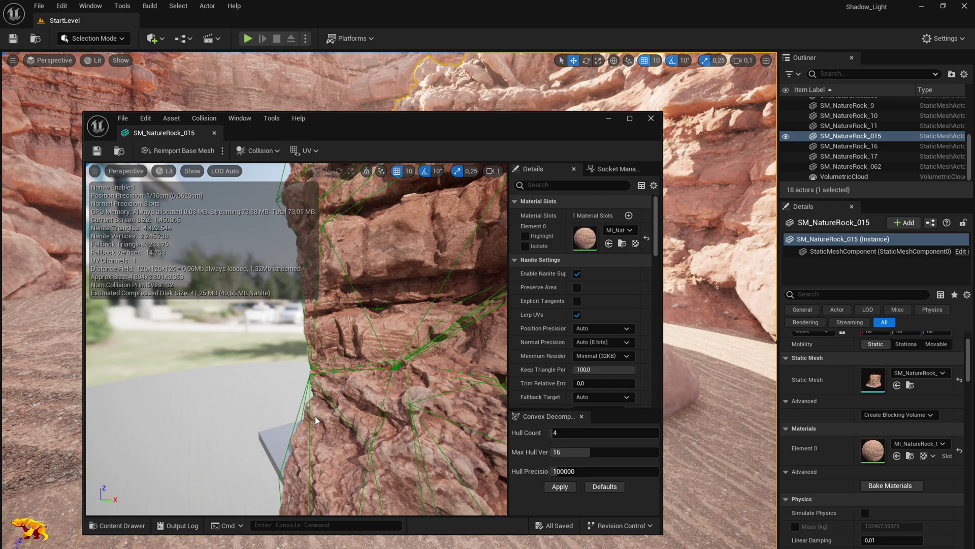
{"action": "scroll", "coordinate": [315, 416], "scroll_direction": "up", "scroll_amount": 2}
{"action": "scroll", "coordinate": [285, 404], "scroll_direction": "up", "scroll_amount": 2}
{"action": "scroll", "coordinate": [284, 404], "scroll_direction": "up", "scroll_amount": 2}
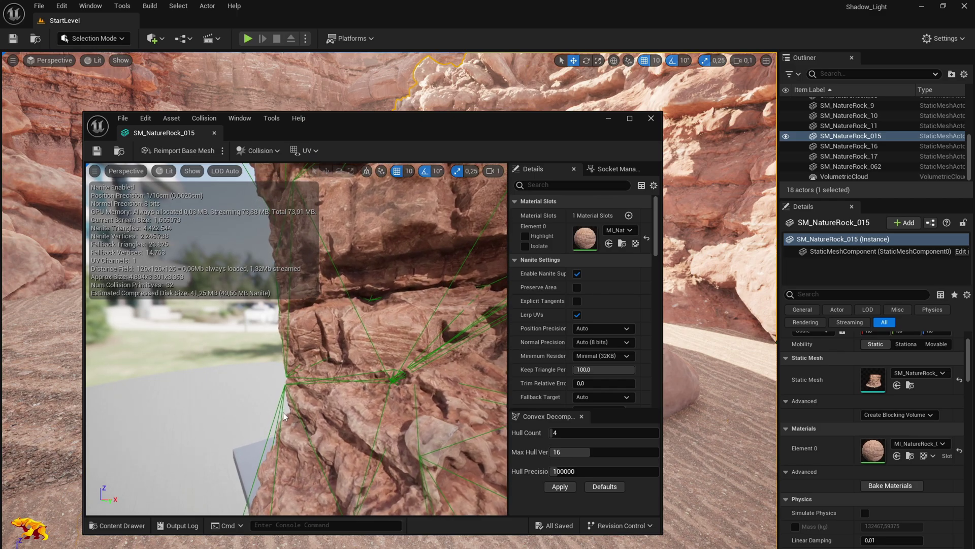
{"action": "scroll", "coordinate": [320, 431], "scroll_direction": "up", "scroll_amount": 4}
{"action": "right_click_drag", "start_coordinate": [380, 446], "coordinate": [439, 434]}
{"action": "left_click_drag", "start_coordinate": [366, 406], "coordinate": [320, 441]}
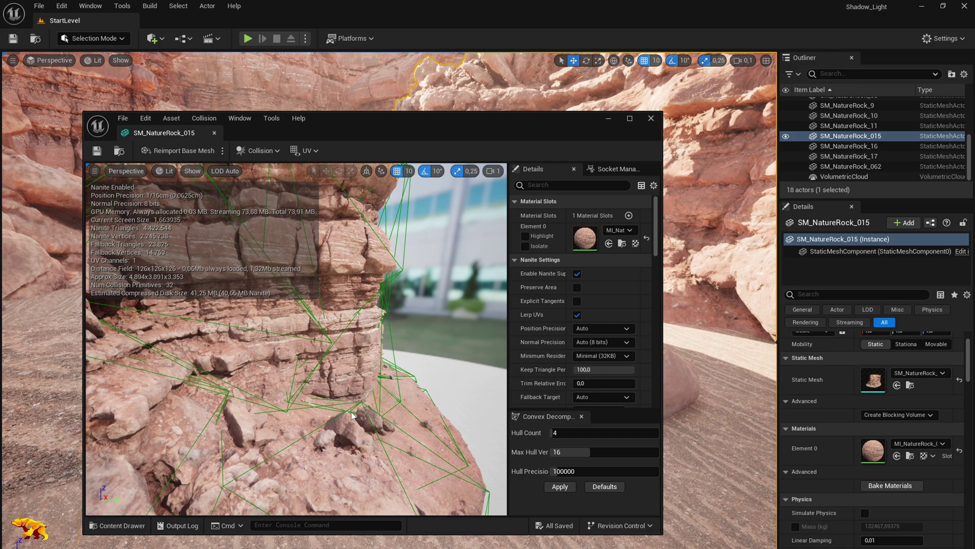
Hide the mesh's simple collision and display its complex collision instead
{"action": "left_click", "coordinate": [193, 172]}
{"action": "left_click", "coordinate": [192, 340]}
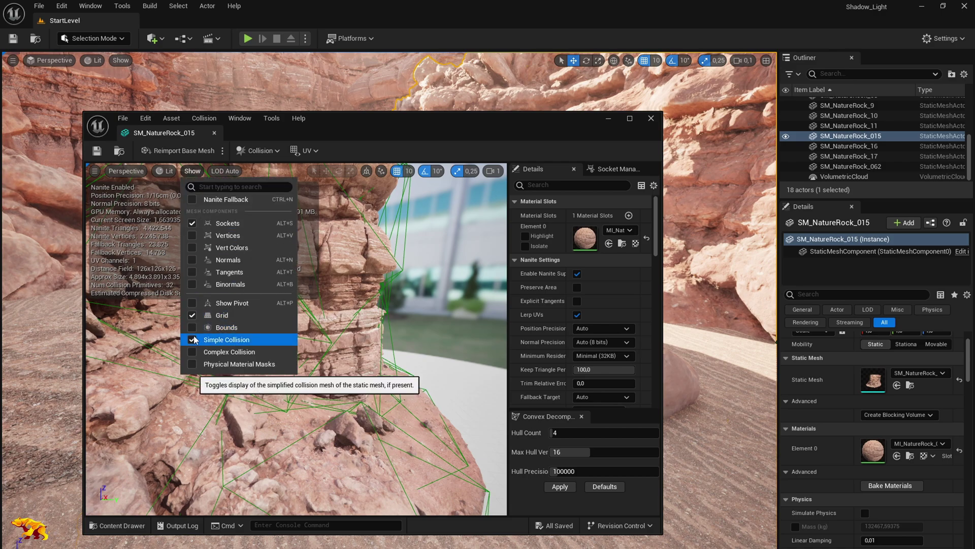
{"action": "left_click", "coordinate": [192, 352]}
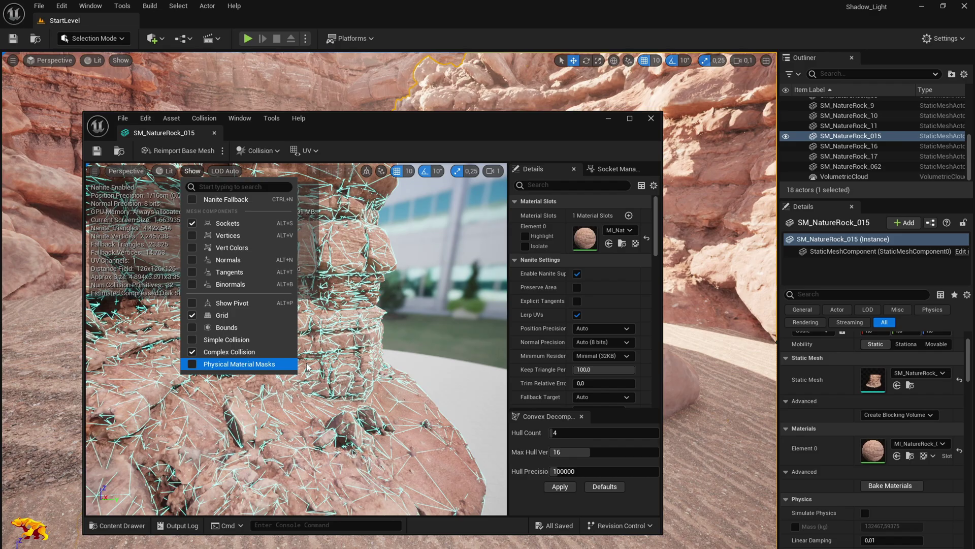
Examine the complex collision wireframe around the rock's walls, base and small boulders
{"action": "left_click_drag", "start_coordinate": [393, 373], "coordinate": [213, 372]}
{"action": "right_click_drag", "start_coordinate": [213, 373], "coordinate": [315, 372]}
{"action": "left_click_drag", "start_coordinate": [208, 376], "coordinate": [294, 418]}
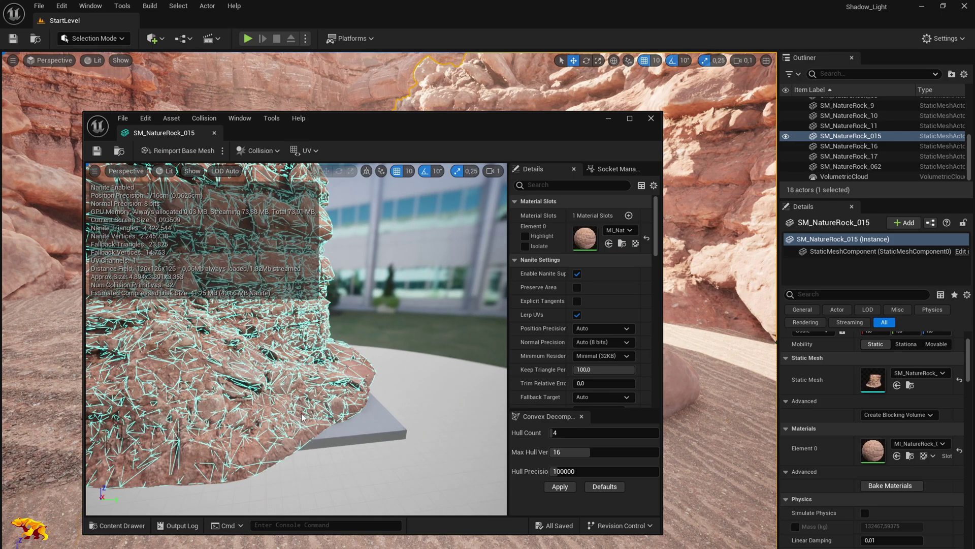
{"action": "key", "text": "w"}
{"action": "right_click_drag", "start_coordinate": [301, 417], "coordinate": [368, 416]}
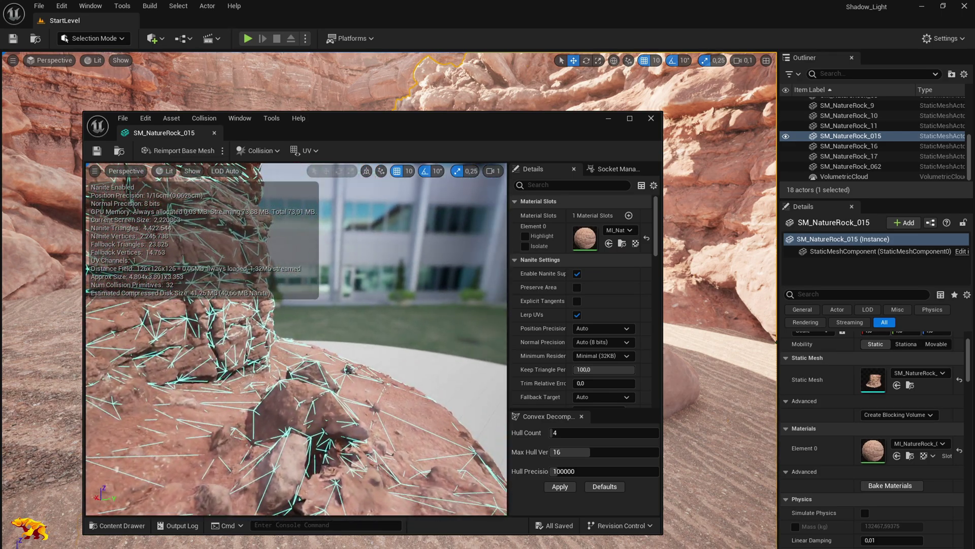
{"action": "left_click_drag", "start_coordinate": [349, 414], "coordinate": [234, 414]}
{"action": "scroll", "coordinate": [349, 415], "scroll_direction": "down", "scroll_amount": 5}
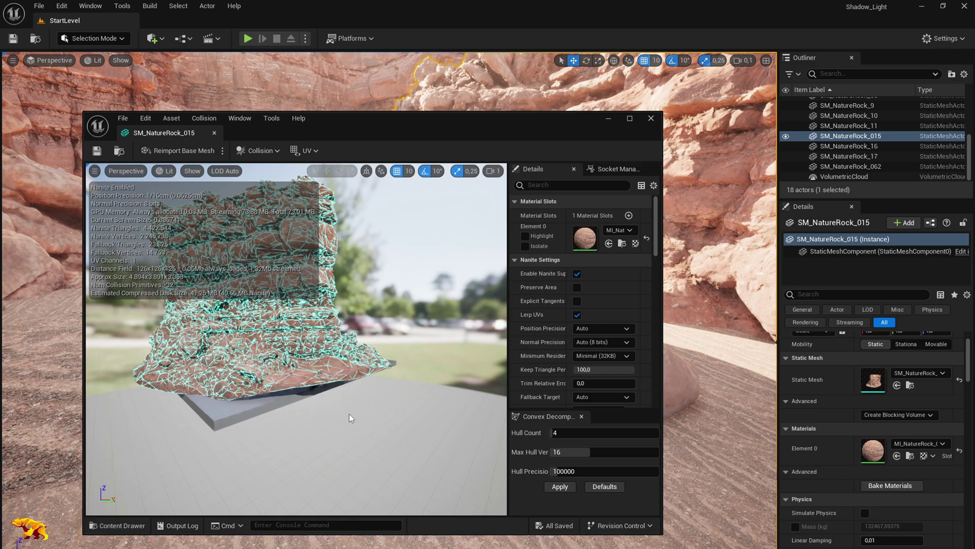
{"action": "key", "text": "a"}
{"action": "right_click_drag", "start_coordinate": [346, 414], "coordinate": [346, 414]}
{"action": "key", "text": "w"}
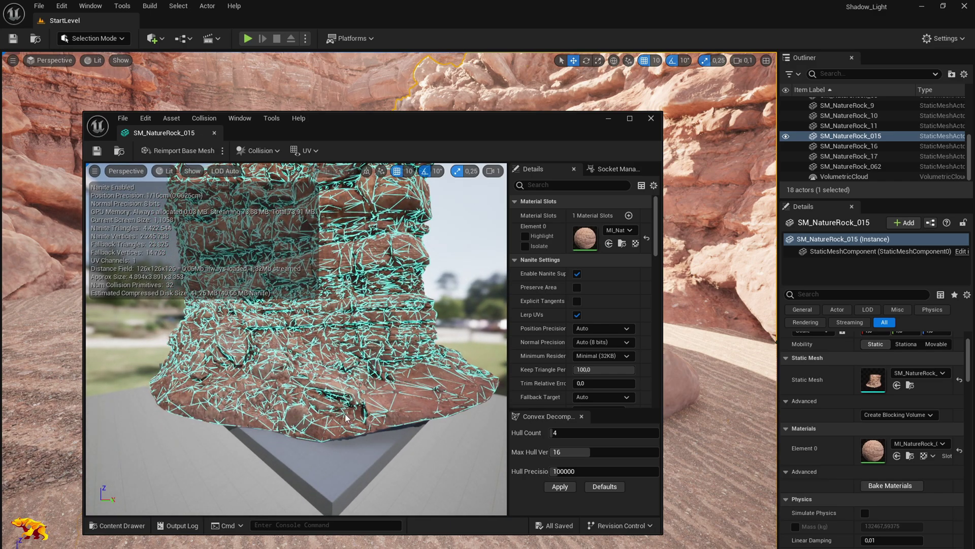
{"action": "left_click_drag", "start_coordinate": [345, 418], "coordinate": [346, 425]}
{"action": "key", "text": "a"}
{"action": "right_click_drag", "start_coordinate": [346, 426], "coordinate": [414, 424]}
{"action": "key", "text": "w"}
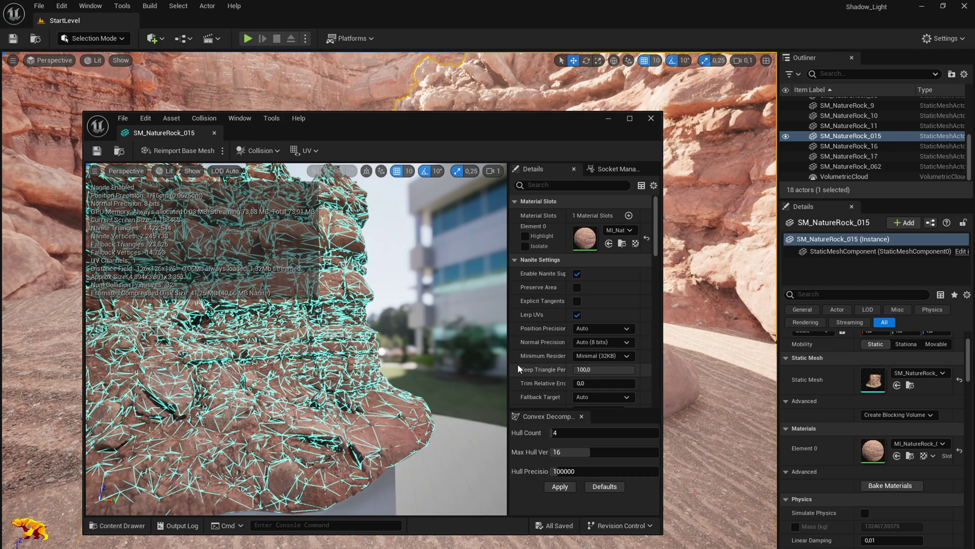
Enable Customized Collision for the mesh and set Collision Complexity to Use Complex Collision As Simple
{"action": "left_click_drag", "start_coordinate": [656, 238], "coordinate": [664, 335]}
{"action": "scroll", "coordinate": [546, 330], "scroll_direction": "down", "scroll_amount": 4}
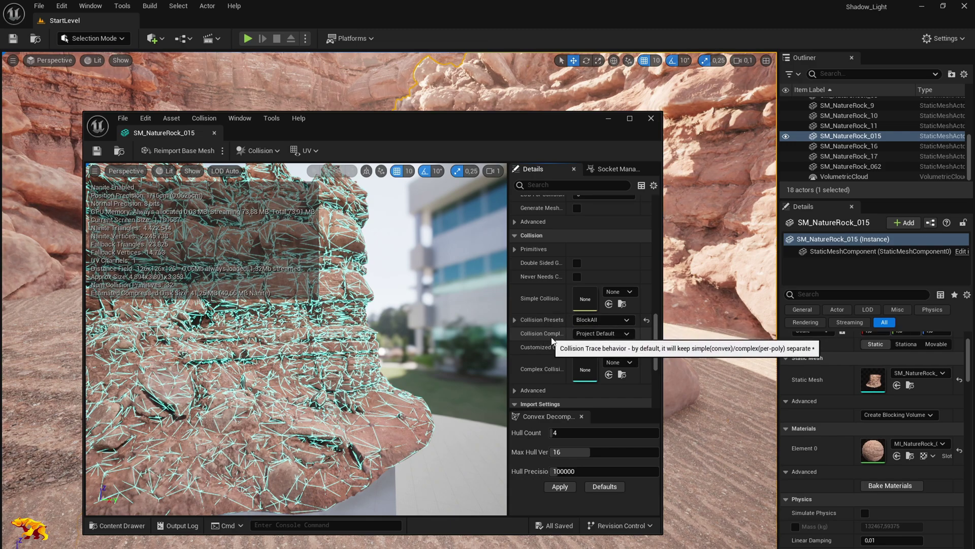
{"action": "left_click", "coordinate": [577, 347]}
{"action": "left_click_drag", "start_coordinate": [661, 318], "coordinate": [705, 320]}
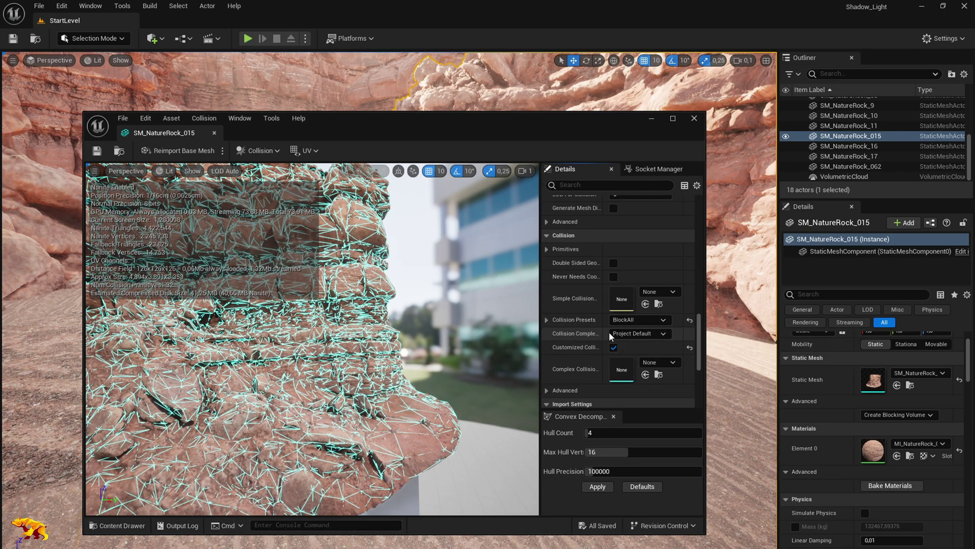
{"action": "left_click", "coordinate": [624, 335]}
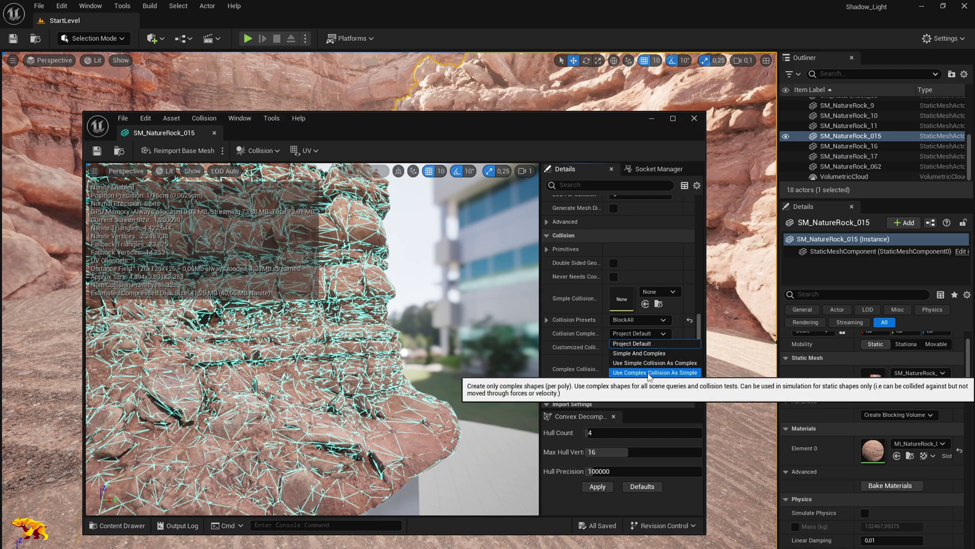
{"action": "left_click", "coordinate": [648, 373]}
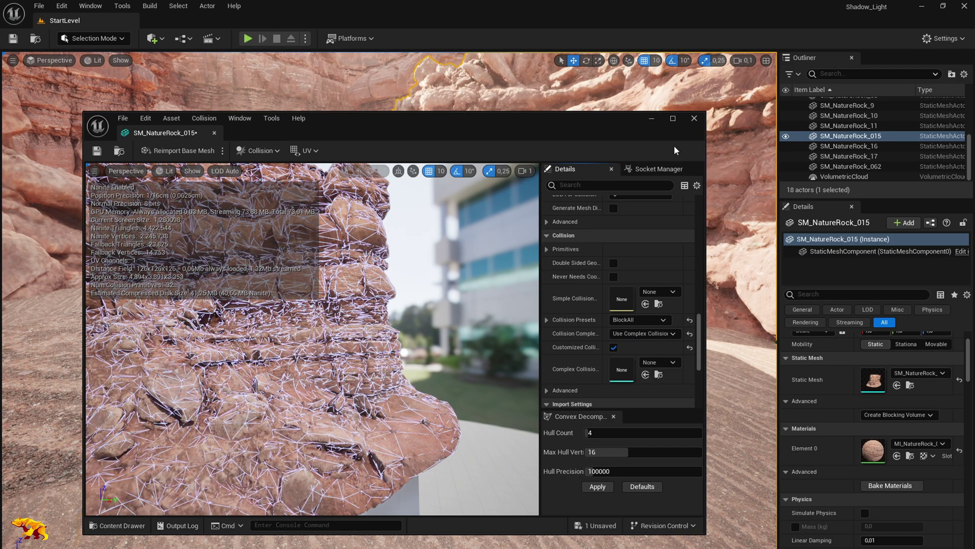
Check the rock's new collision in the enlarged mesh editor, and save and close SM_NatureRock_015
{"action": "left_click", "coordinate": [671, 120]}
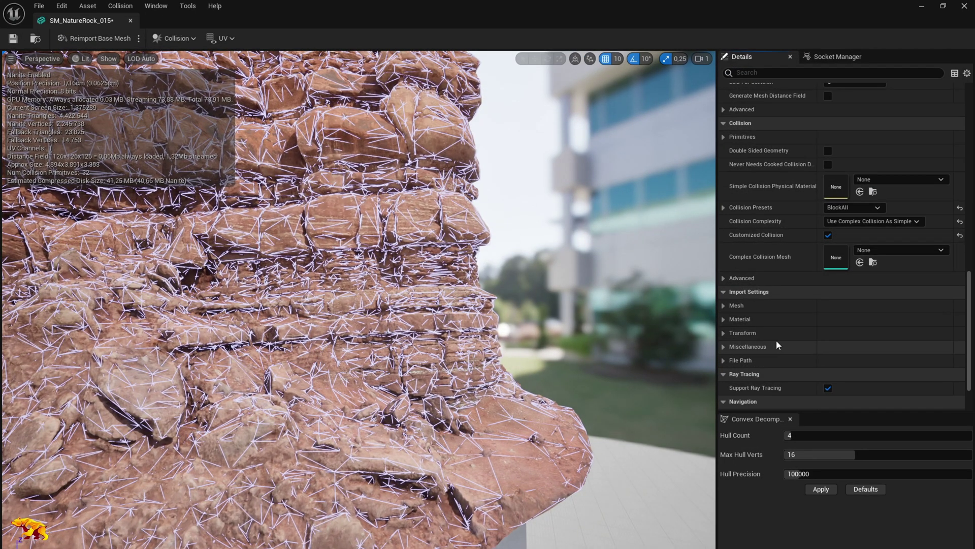
{"action": "key", "text": "f"}
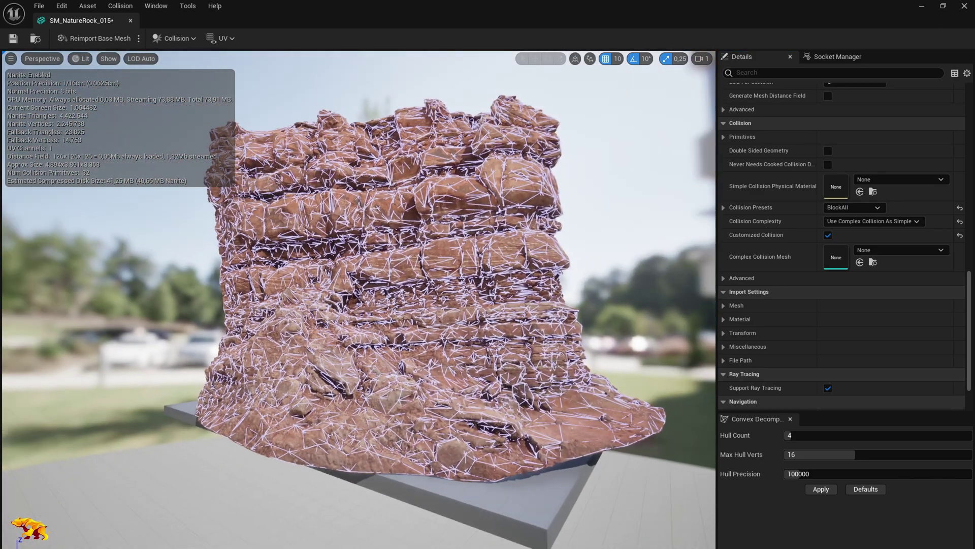
{"action": "right_click_drag", "start_coordinate": [358, 300], "coordinate": [302, 281]}
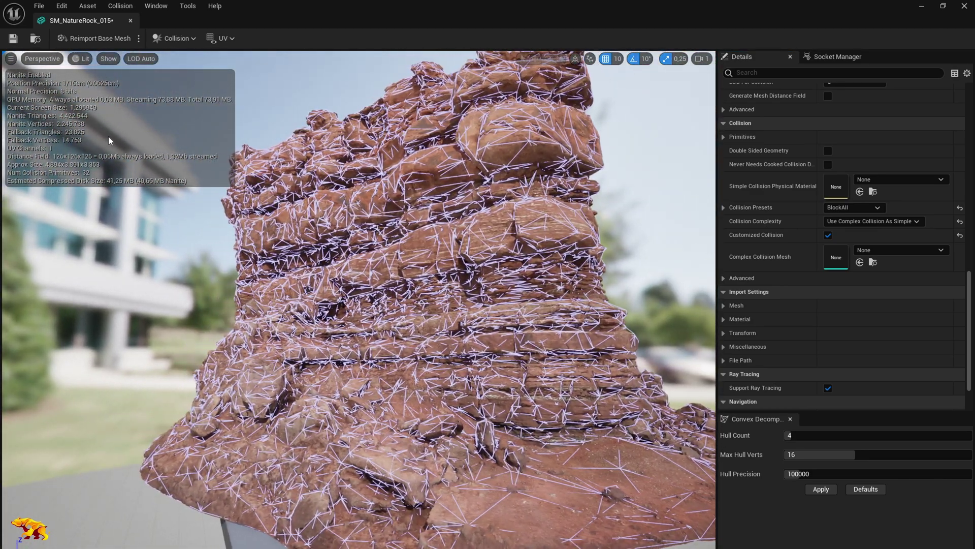
{"action": "left_click", "coordinate": [13, 40]}
{"action": "left_click", "coordinate": [129, 20]}
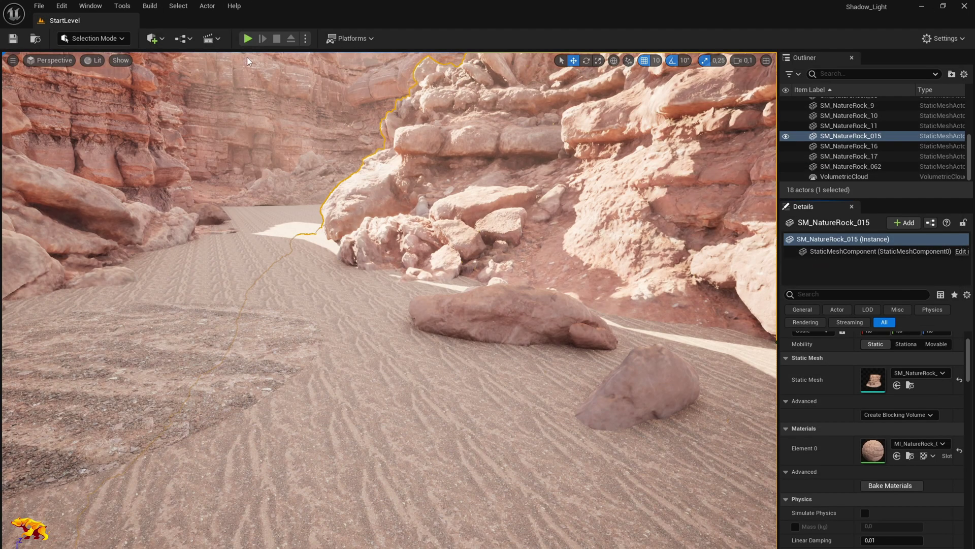
Play the level and run the character over the large rock and around the canyon to test the new collision
{"action": "left_click", "coordinate": [248, 38]}
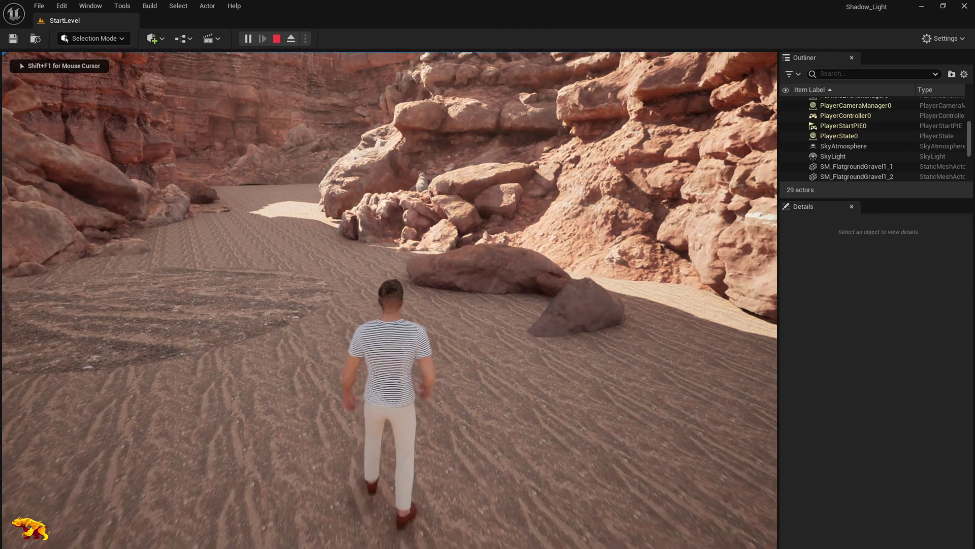
{"action": "key", "text": "w"}
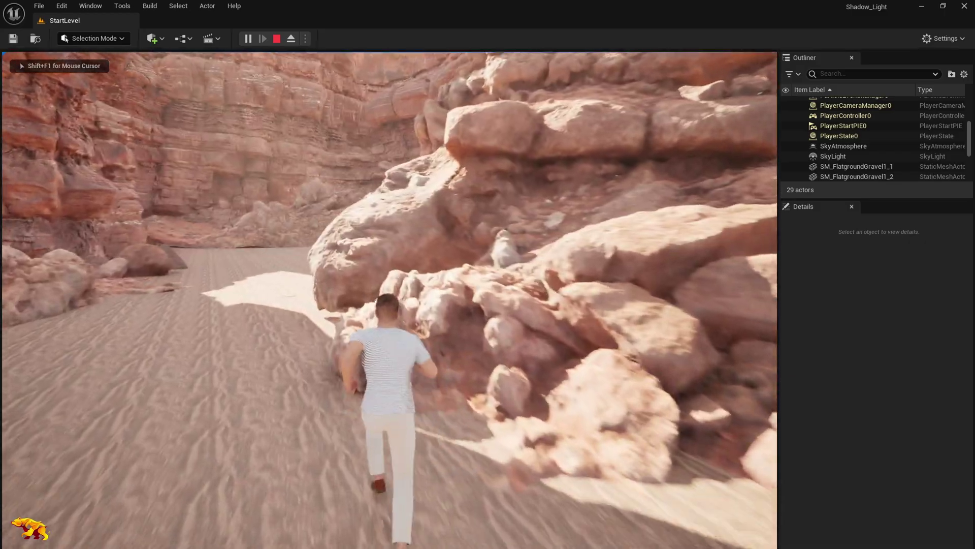
{"action": "key", "text": "d"}
{"action": "key", "text": "w"}
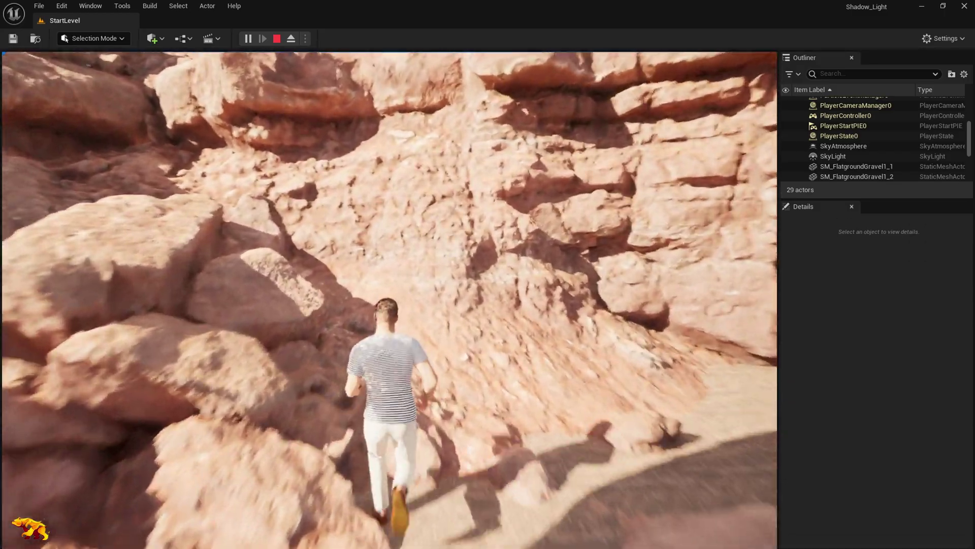
{"action": "key", "text": "w"}
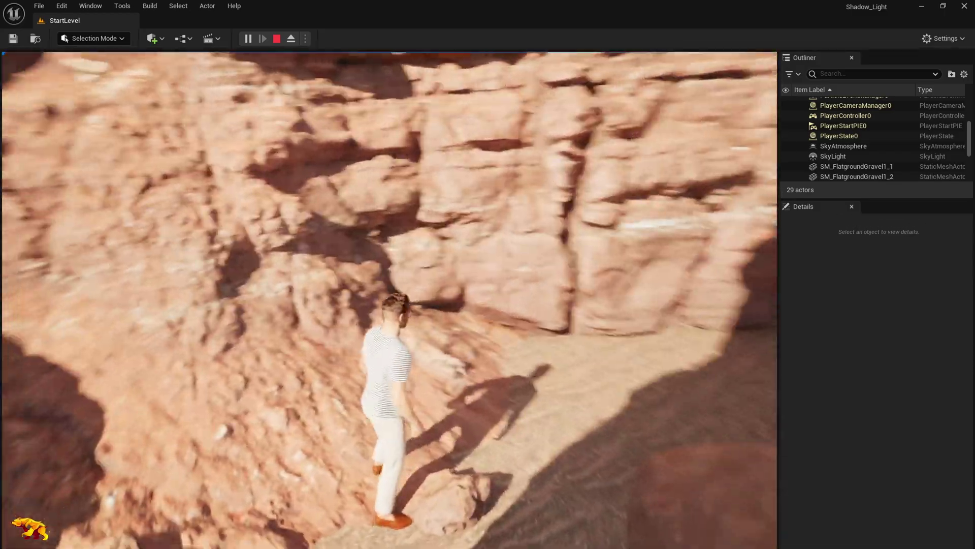
{"action": "key", "text": "w"}
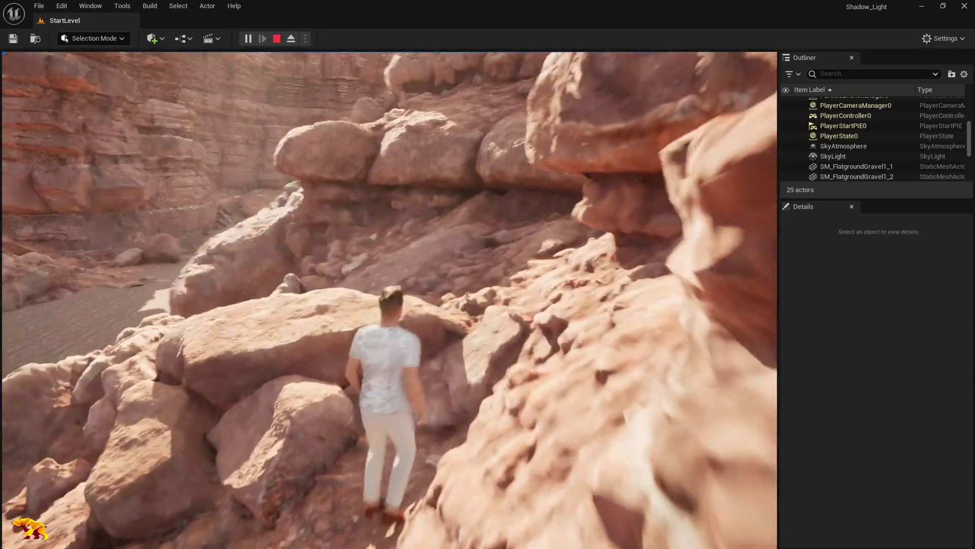
{"action": "key", "text": "w"}
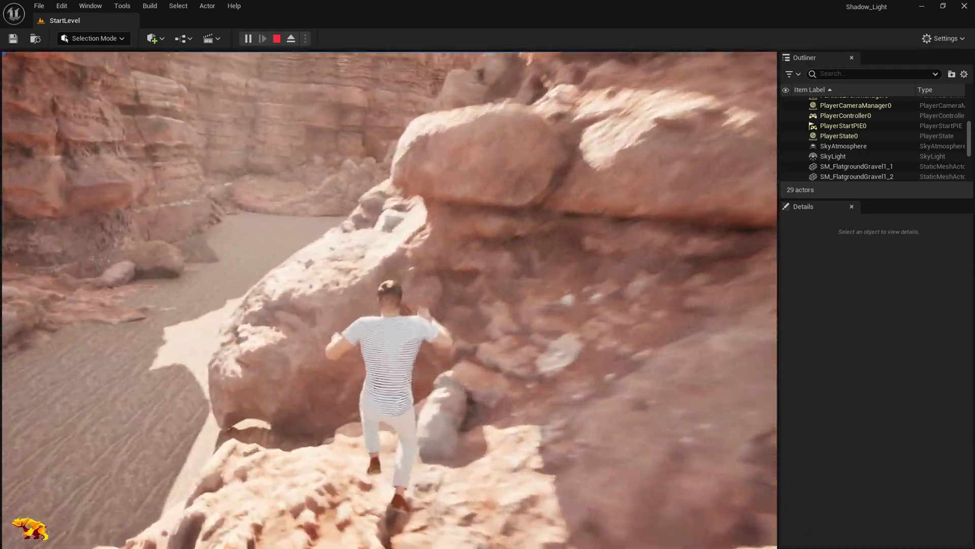
{"action": "key", "text": "w"}
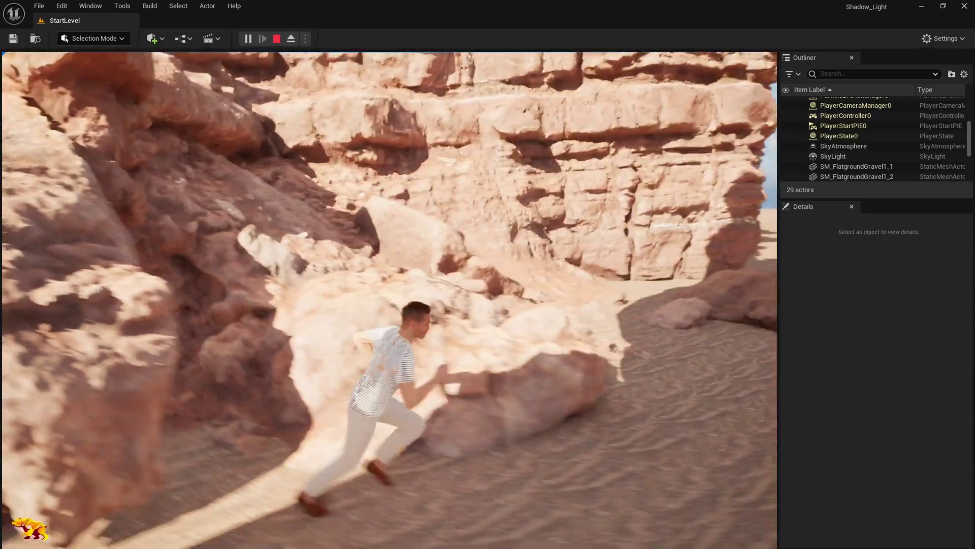
{"action": "key", "text": "w"}
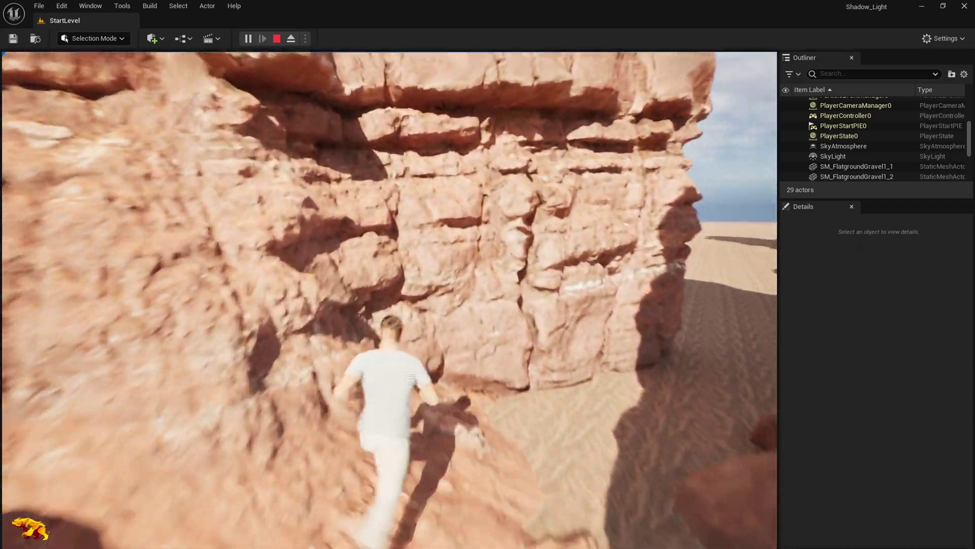
{"action": "key", "text": "w"}
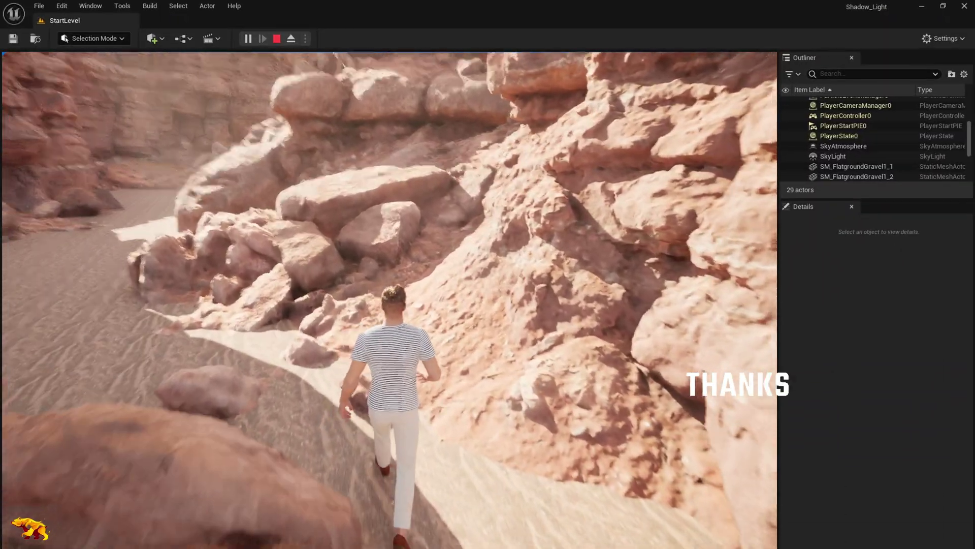
{"action": "key", "text": "w"}
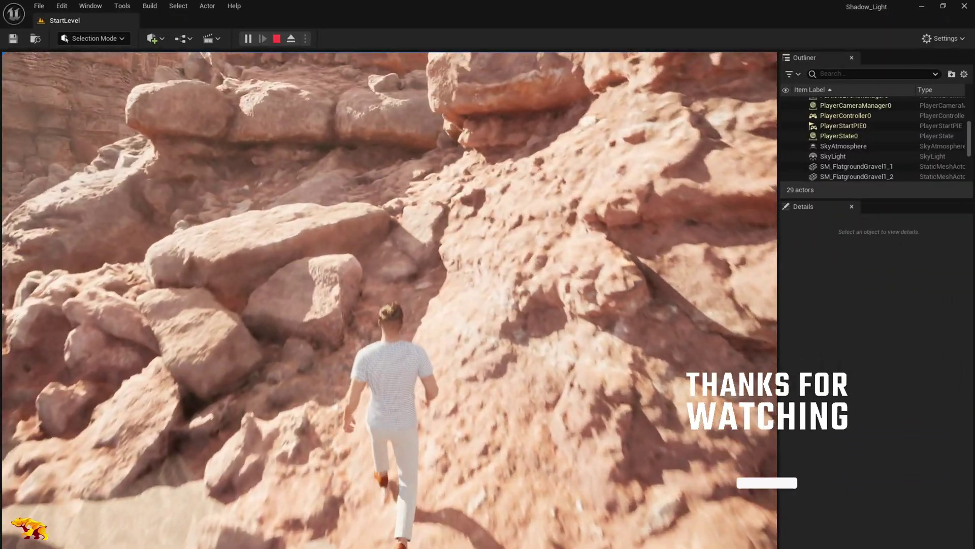
{"action": "key", "text": "w"}
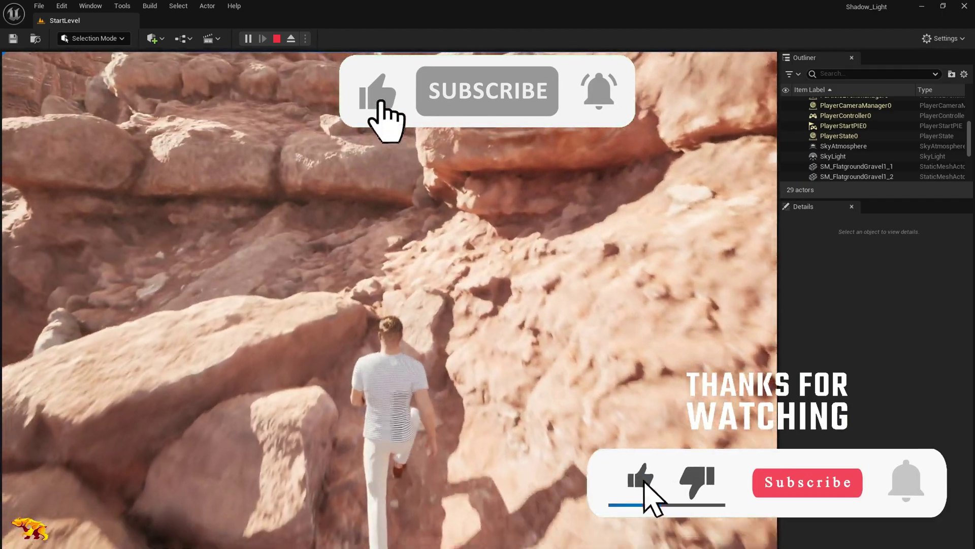
{"action": "key", "text": "w"}
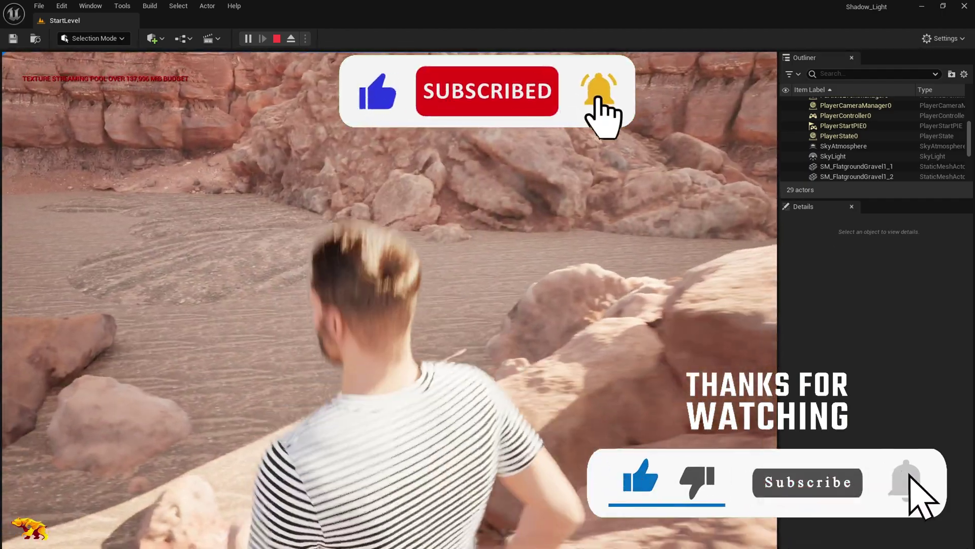
{"action": "key", "text": "w"}
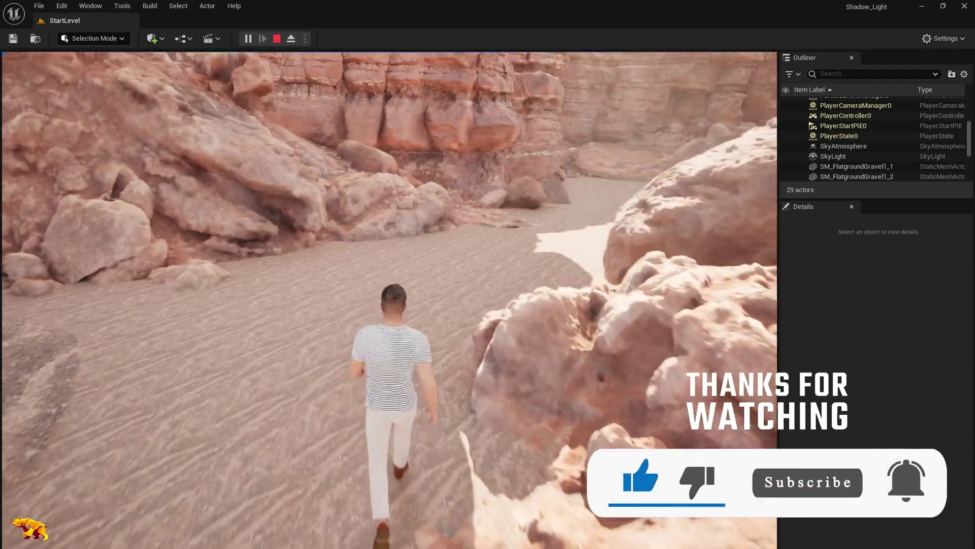
{"action": "key", "text": "w"}
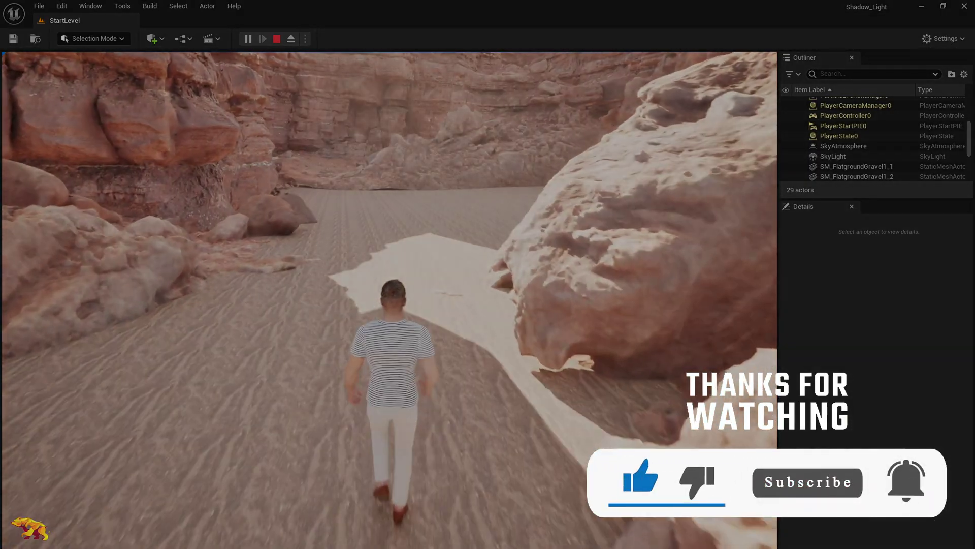